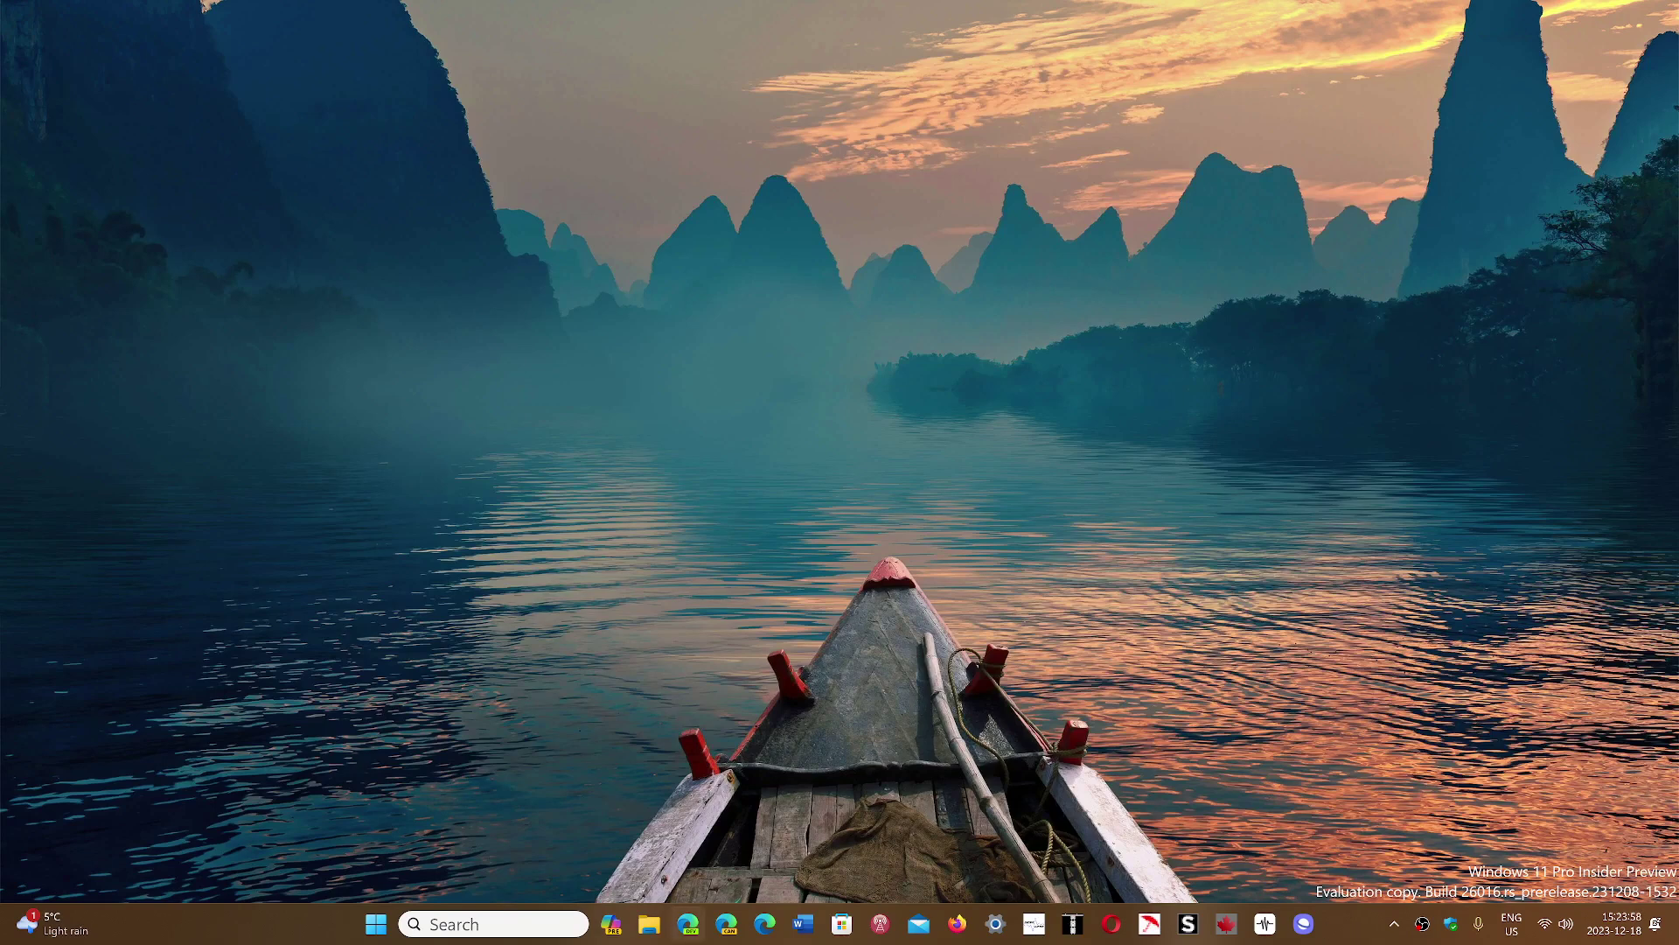
Reopen the 'Accuracy of Copilot' chat in the Copilot sidebar and leave the message box empty
click(612, 924)
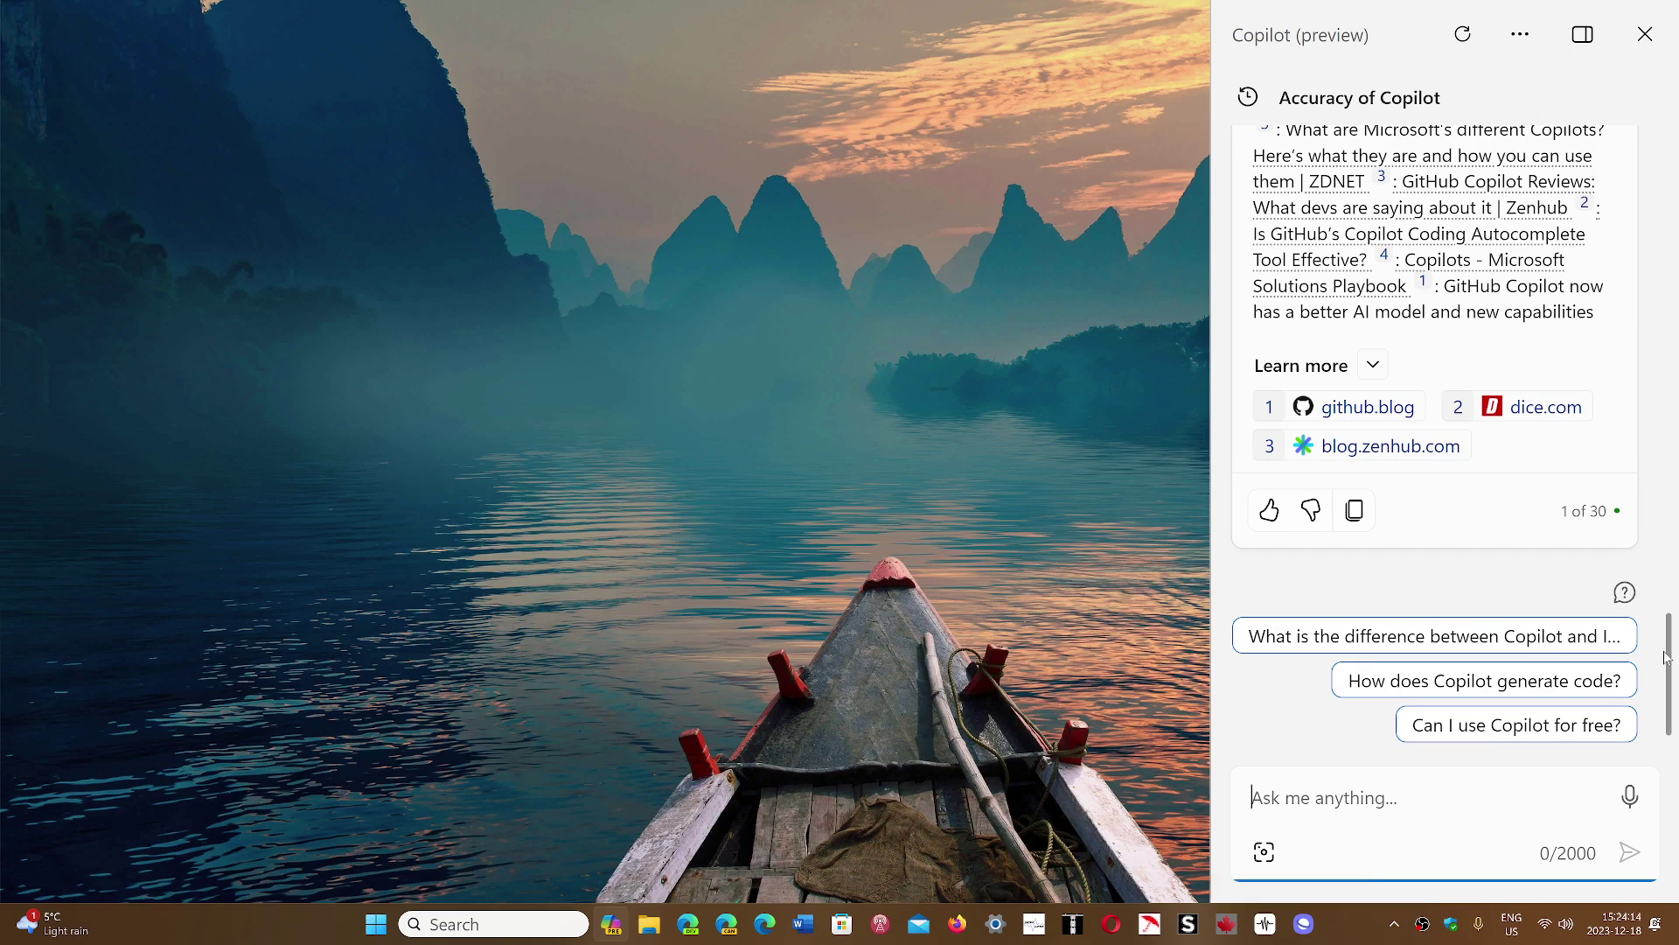
drag(1670, 652, 1672, 98)
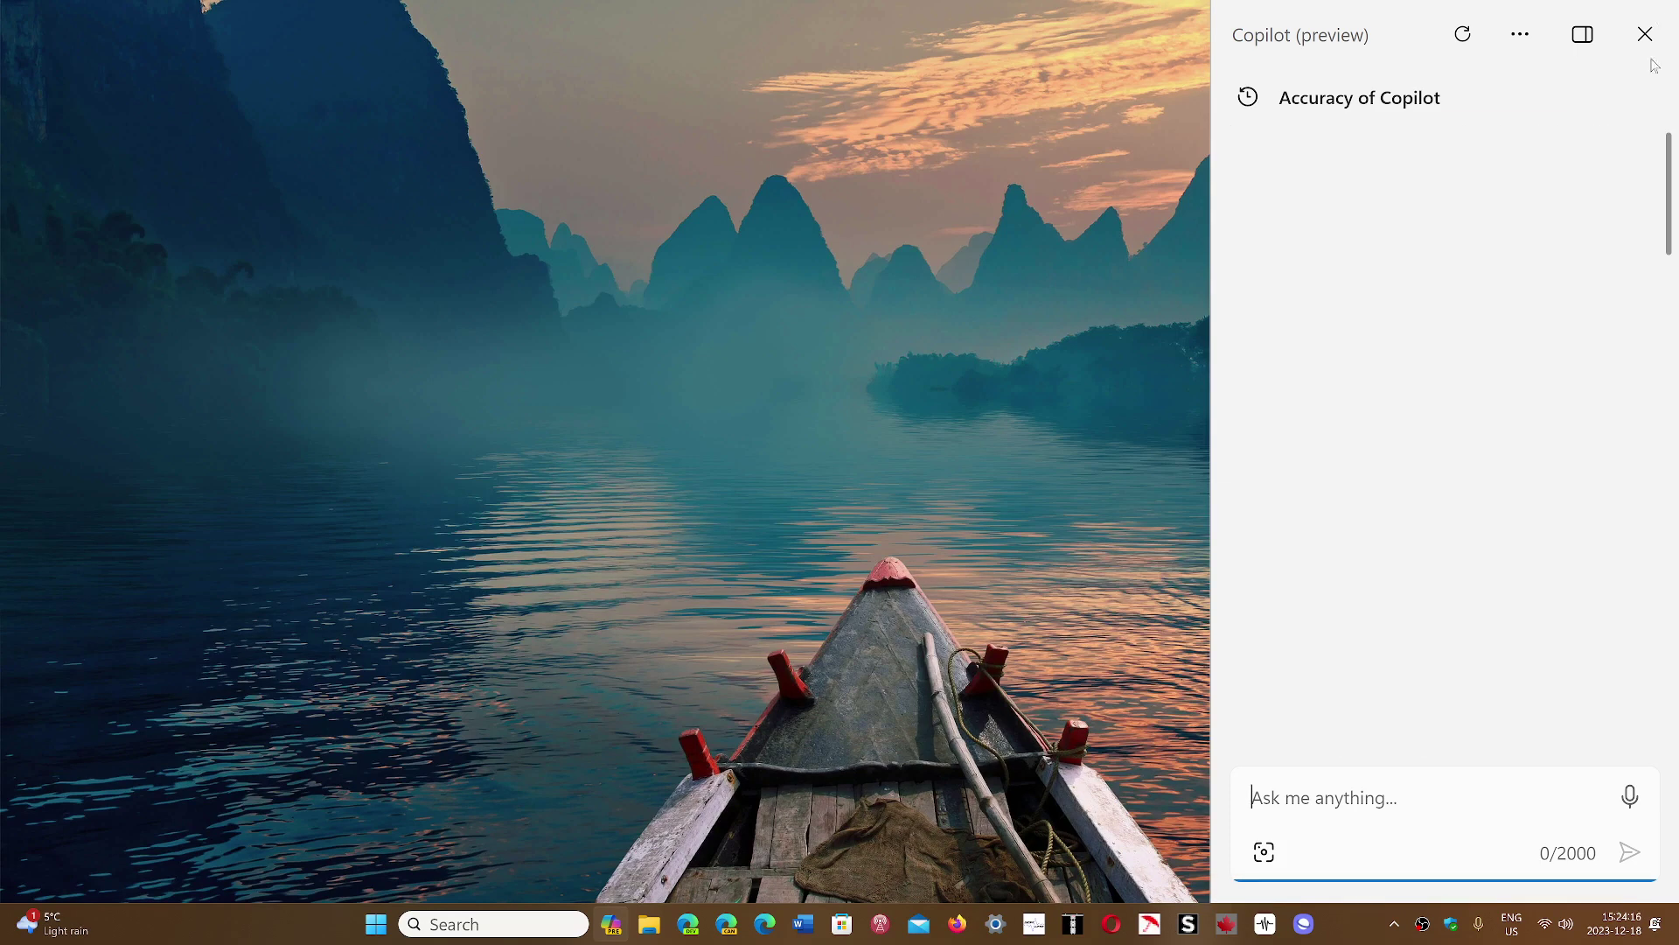
scroll(1662, 197, down, 1)
scroll(1667, 204, up, 1)
click(1666, 118)
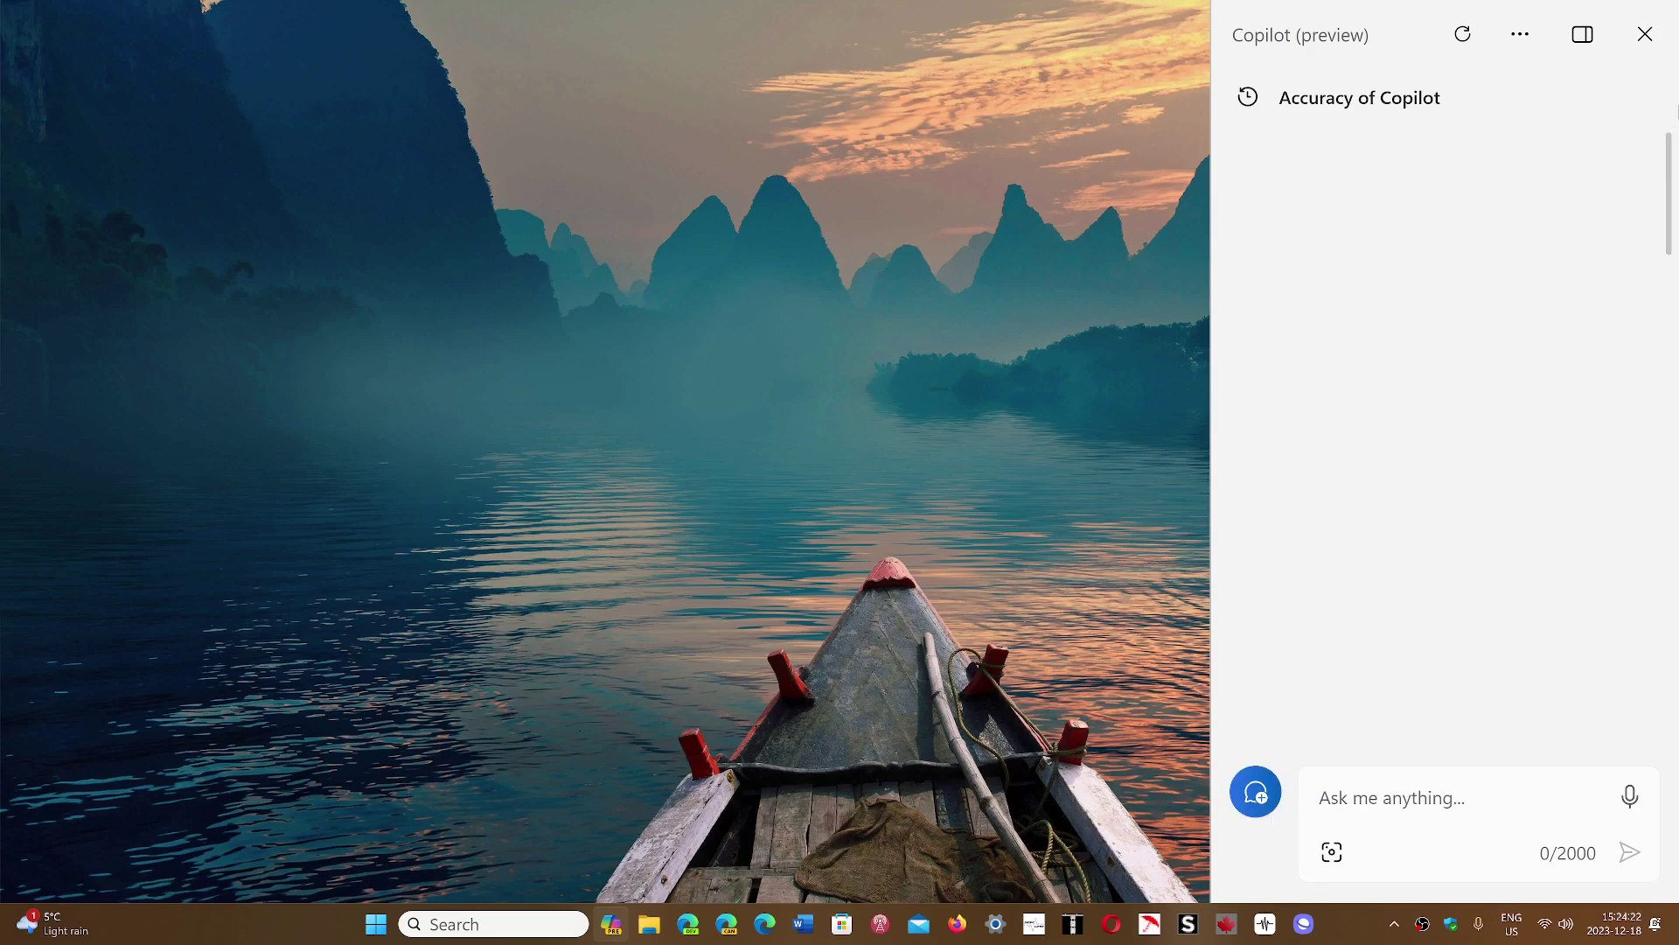
mouse_move(1668, 197)
mouse_down()
mouse_move(1672, 294)
mouse_move(1674, 69)
mouse_up()
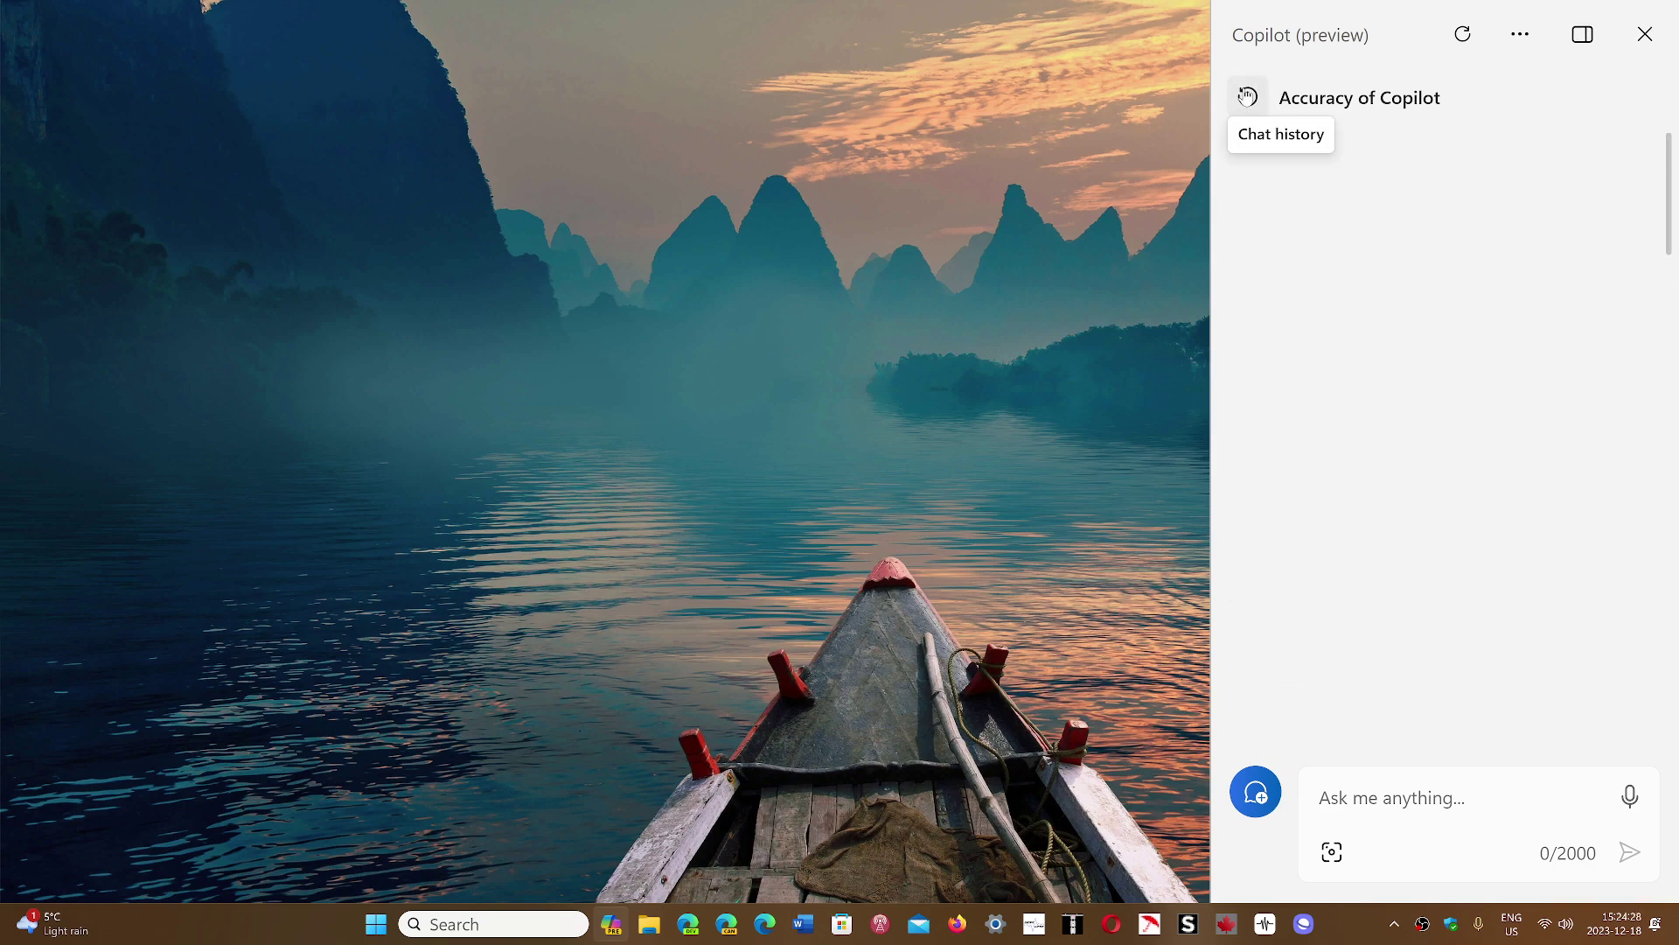
Refresh the Copilot panel from its header menu to get a fresh Balanced-style welcome page
click(1519, 36)
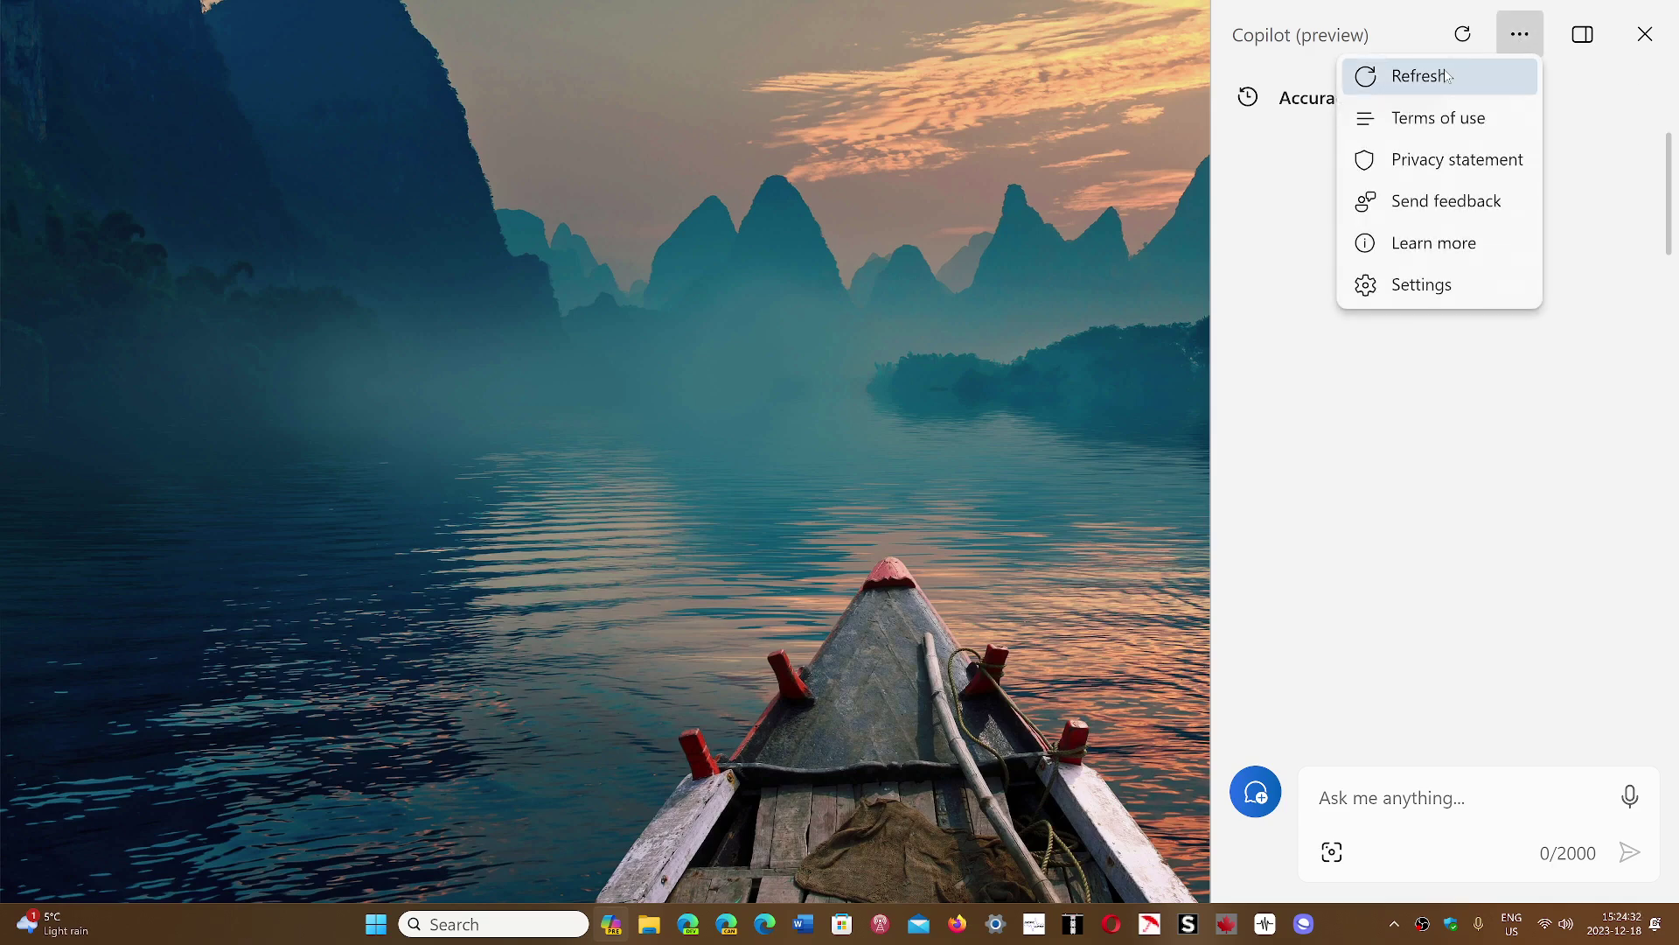
click(1418, 75)
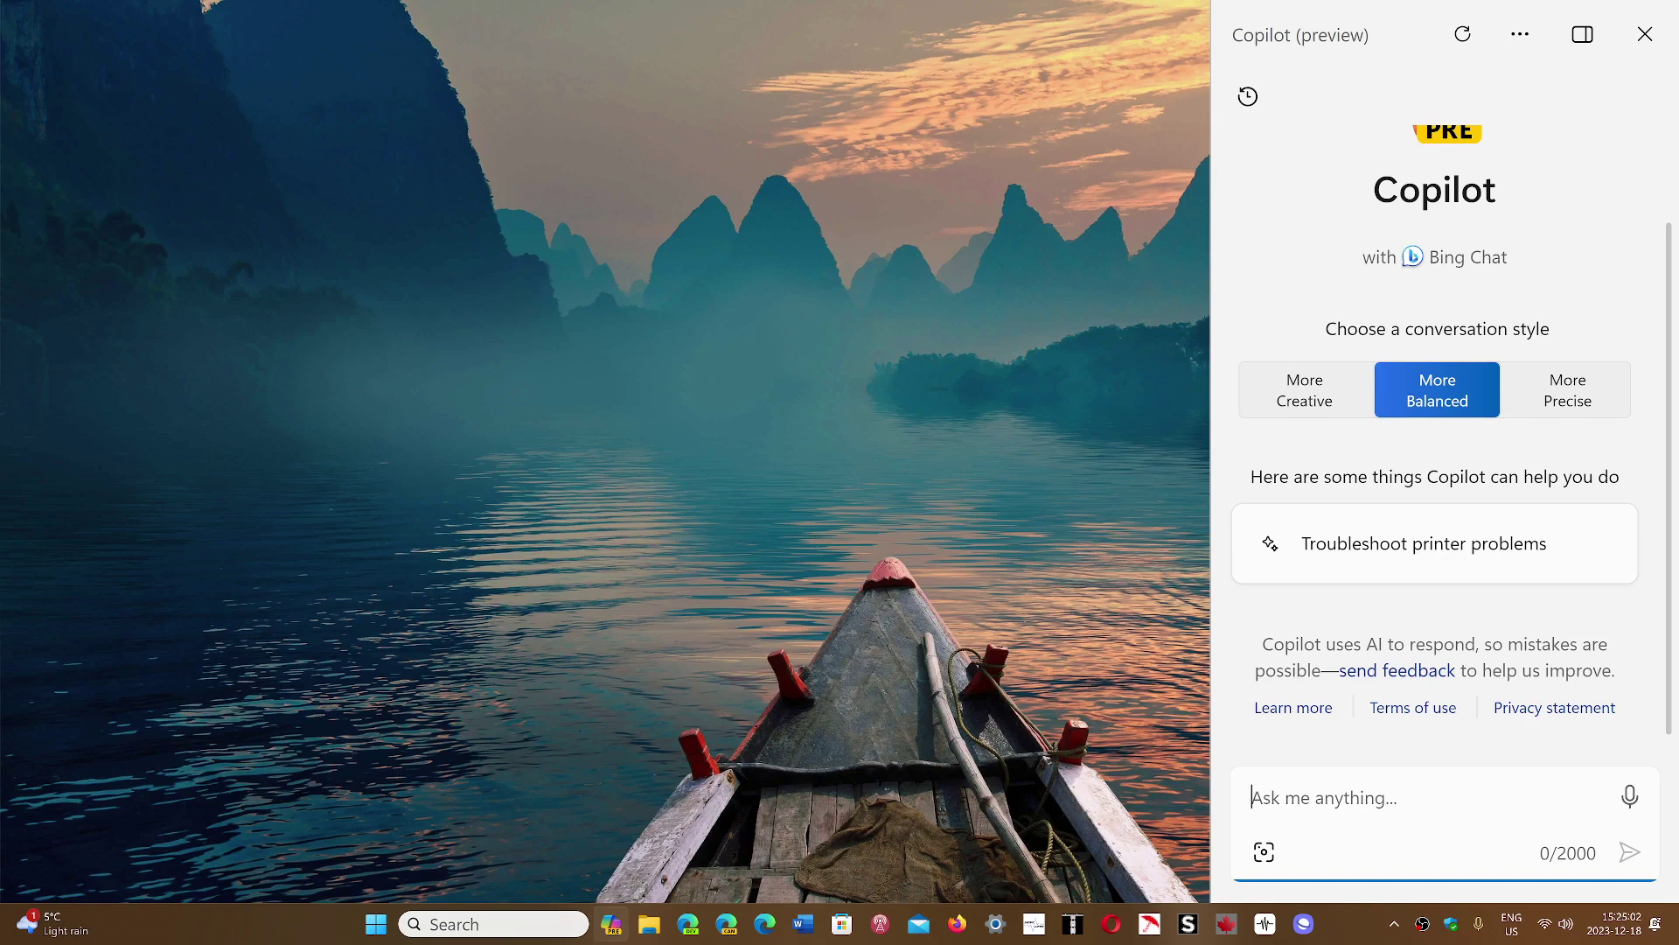
Search the taskbar for 'cop', correcting typos, to check for a Copilot app
click(524, 924)
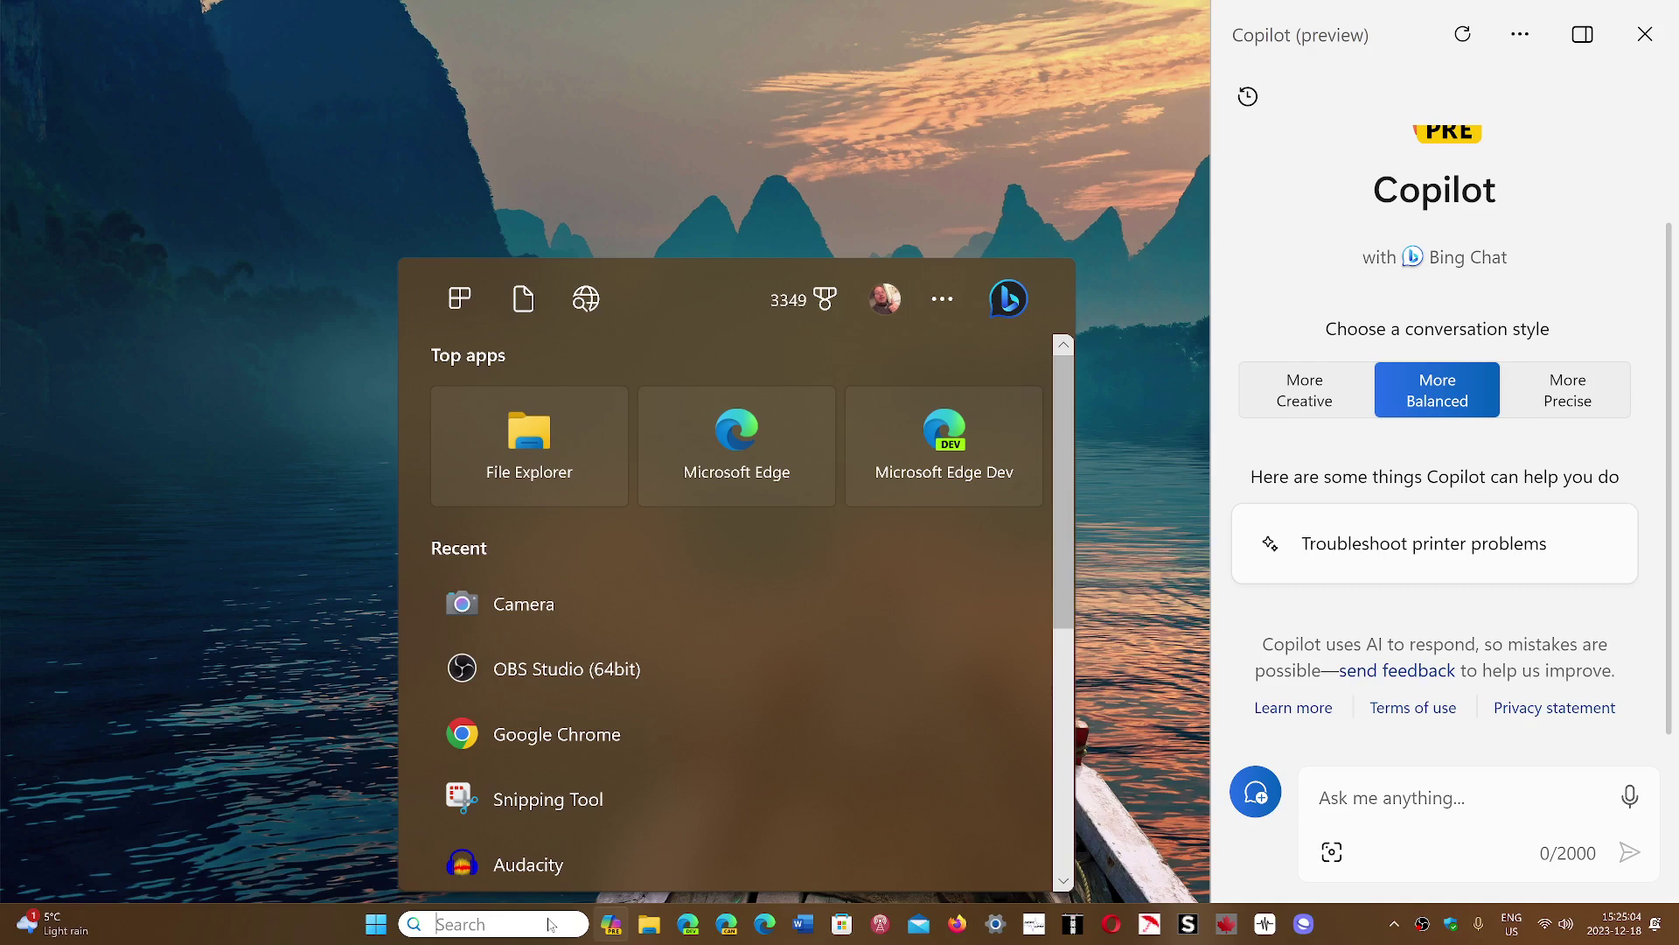
text(col)
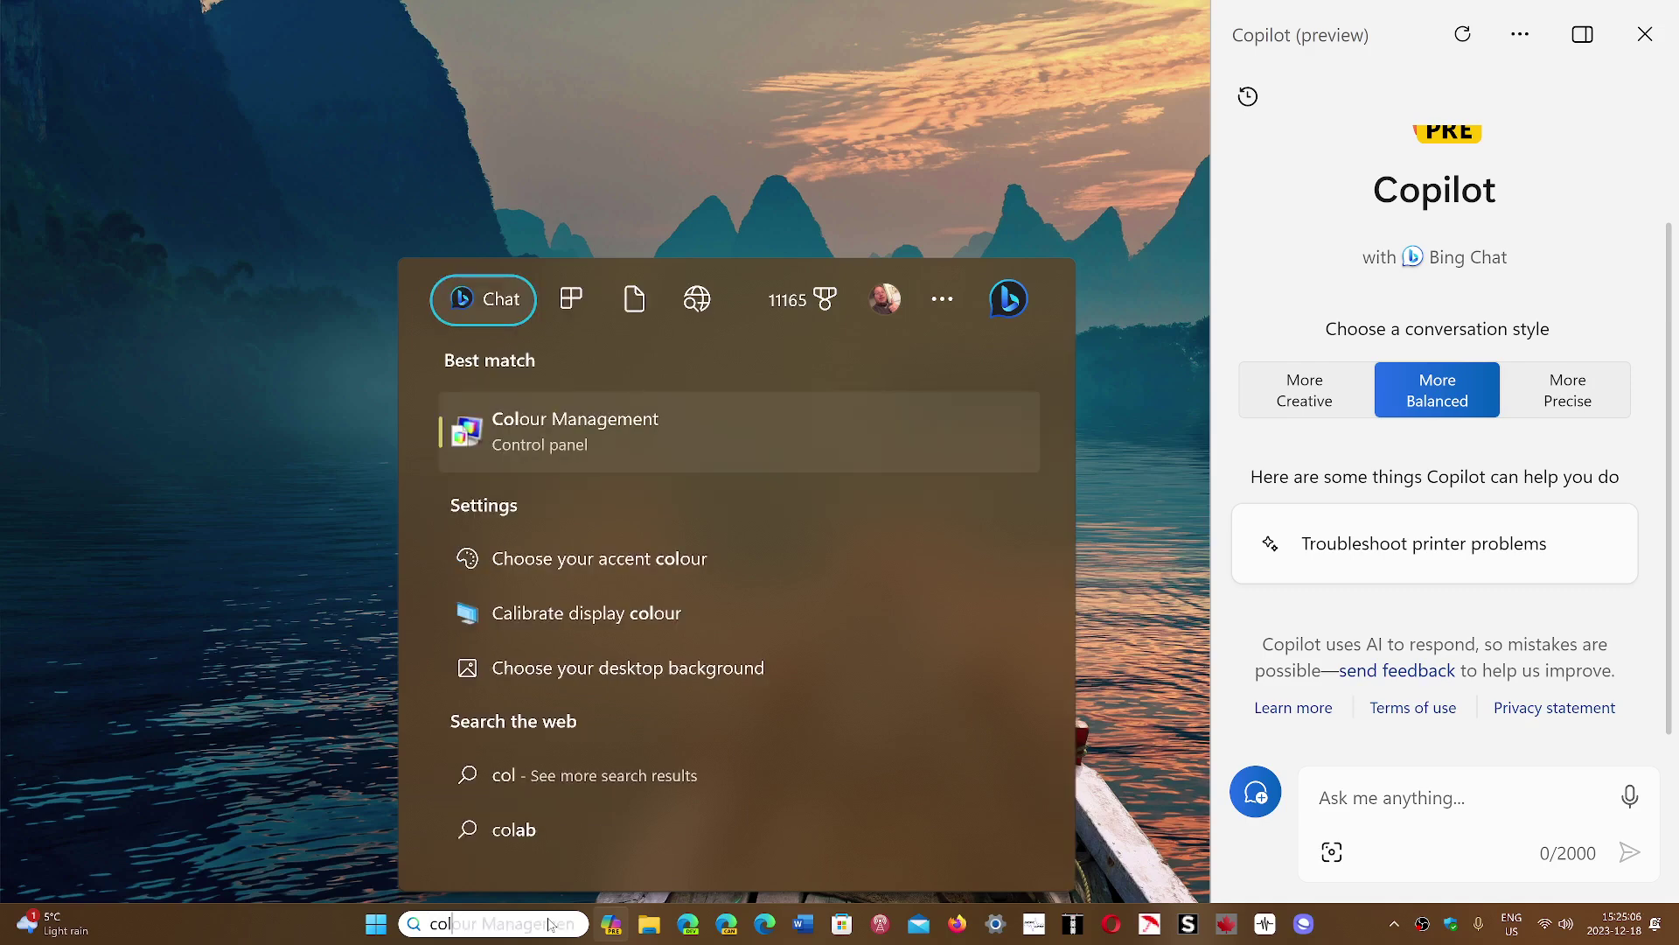
key(BackSpace)
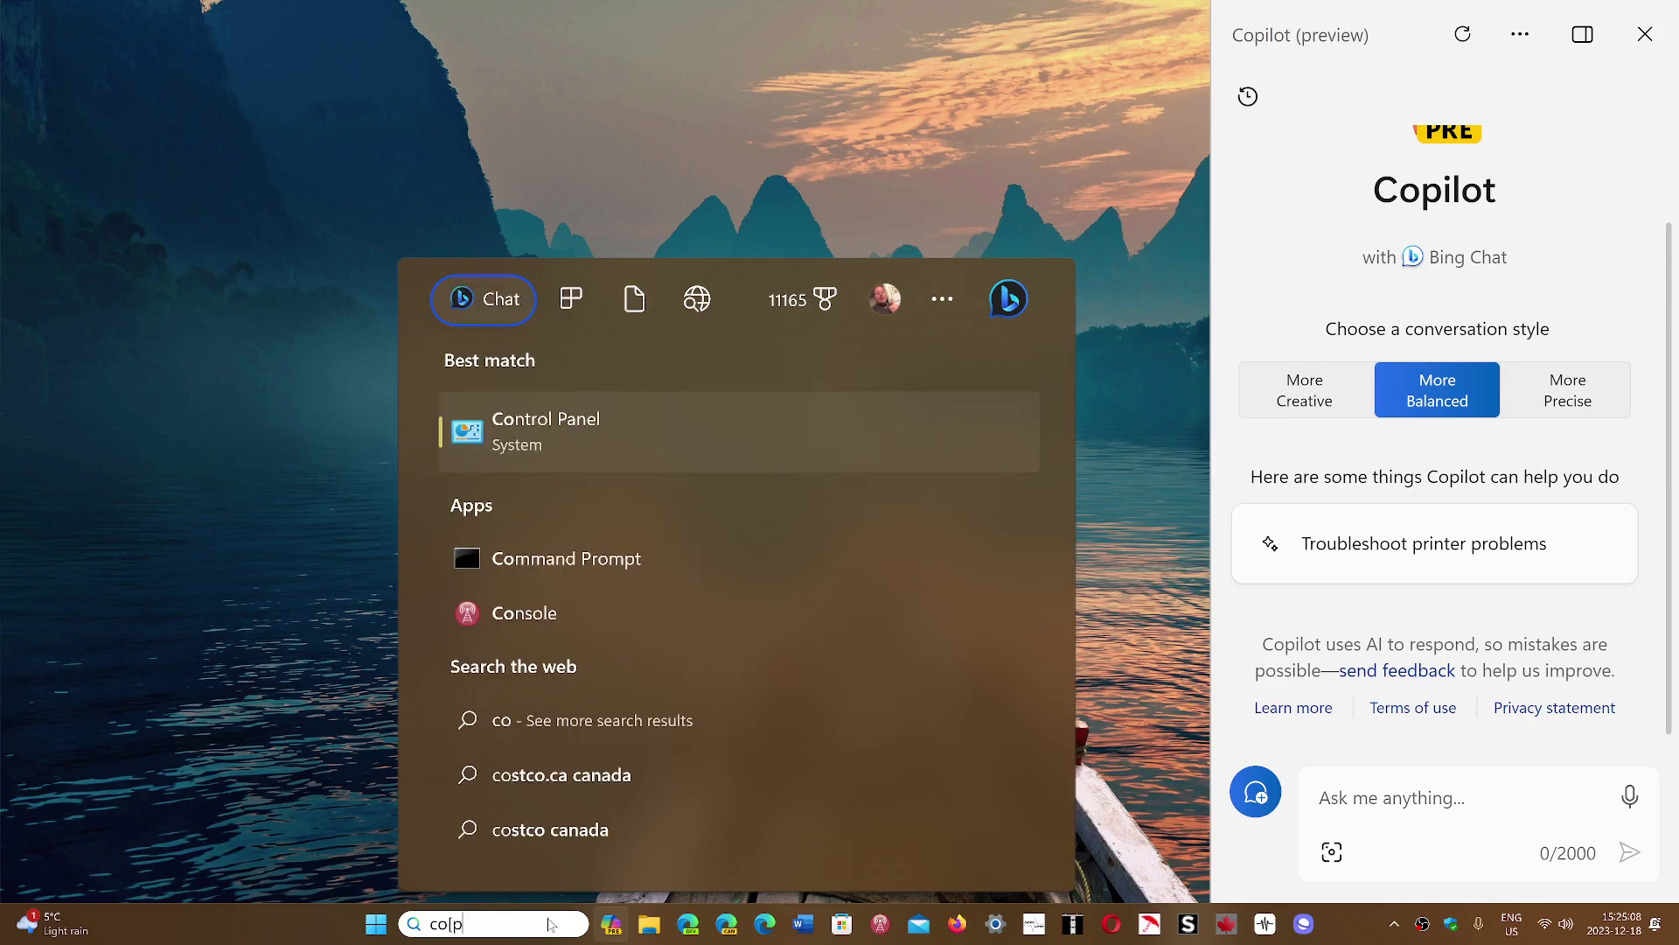
text(pi)
key(BackSpace)
key(BackSpace)
text(p)
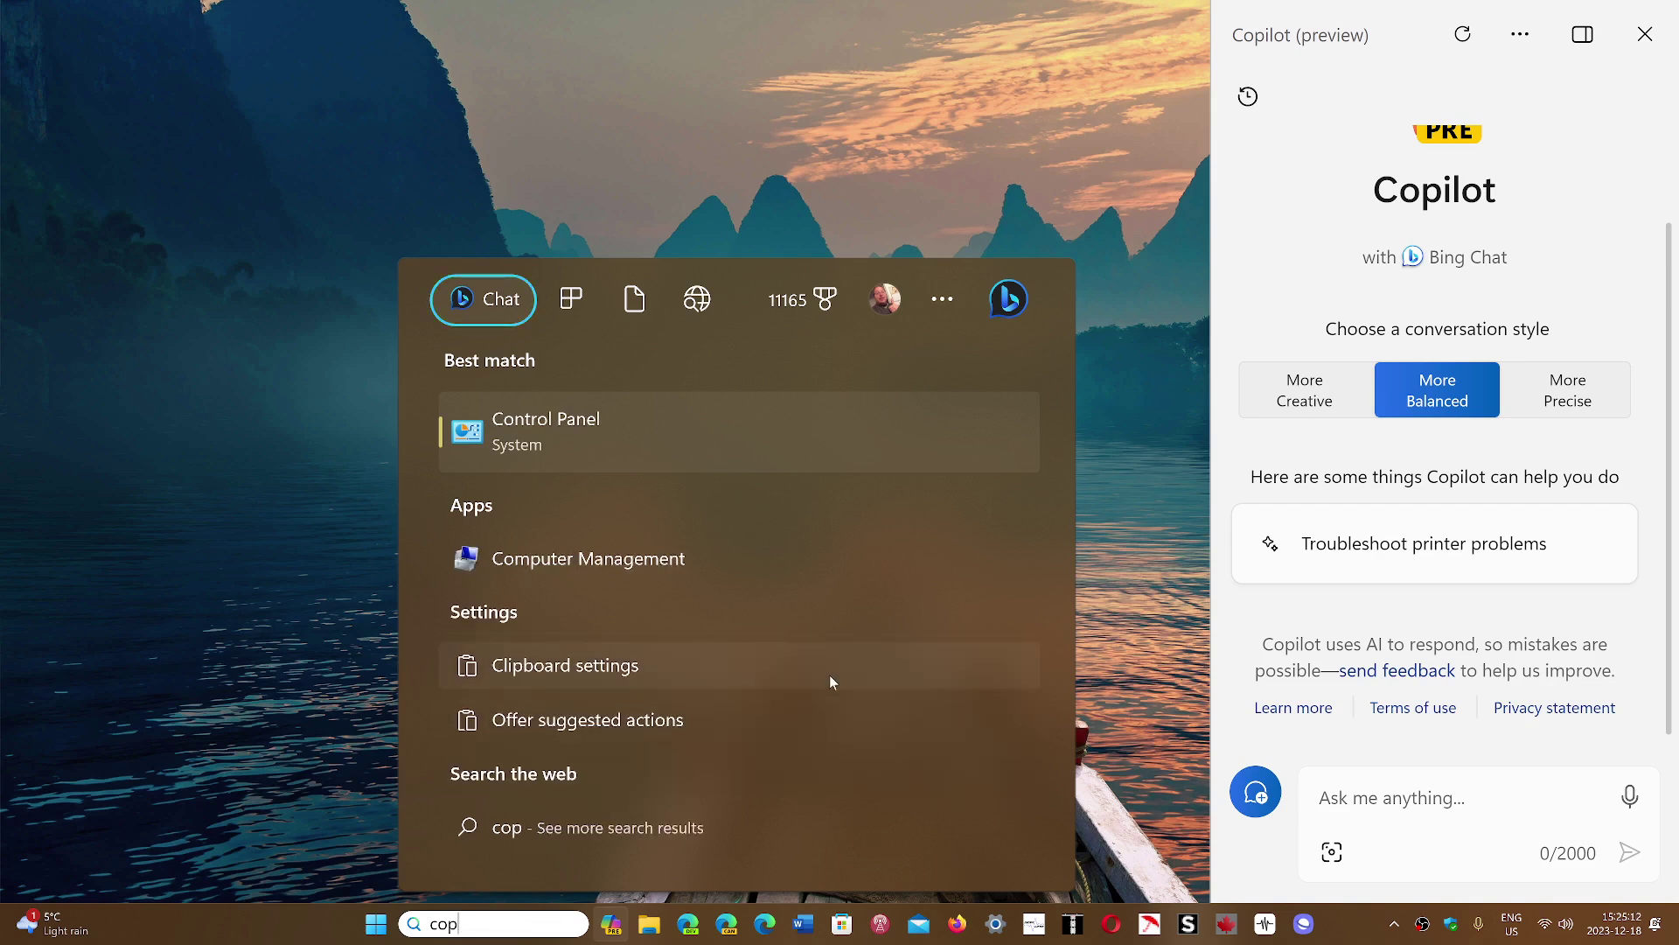
text(i)
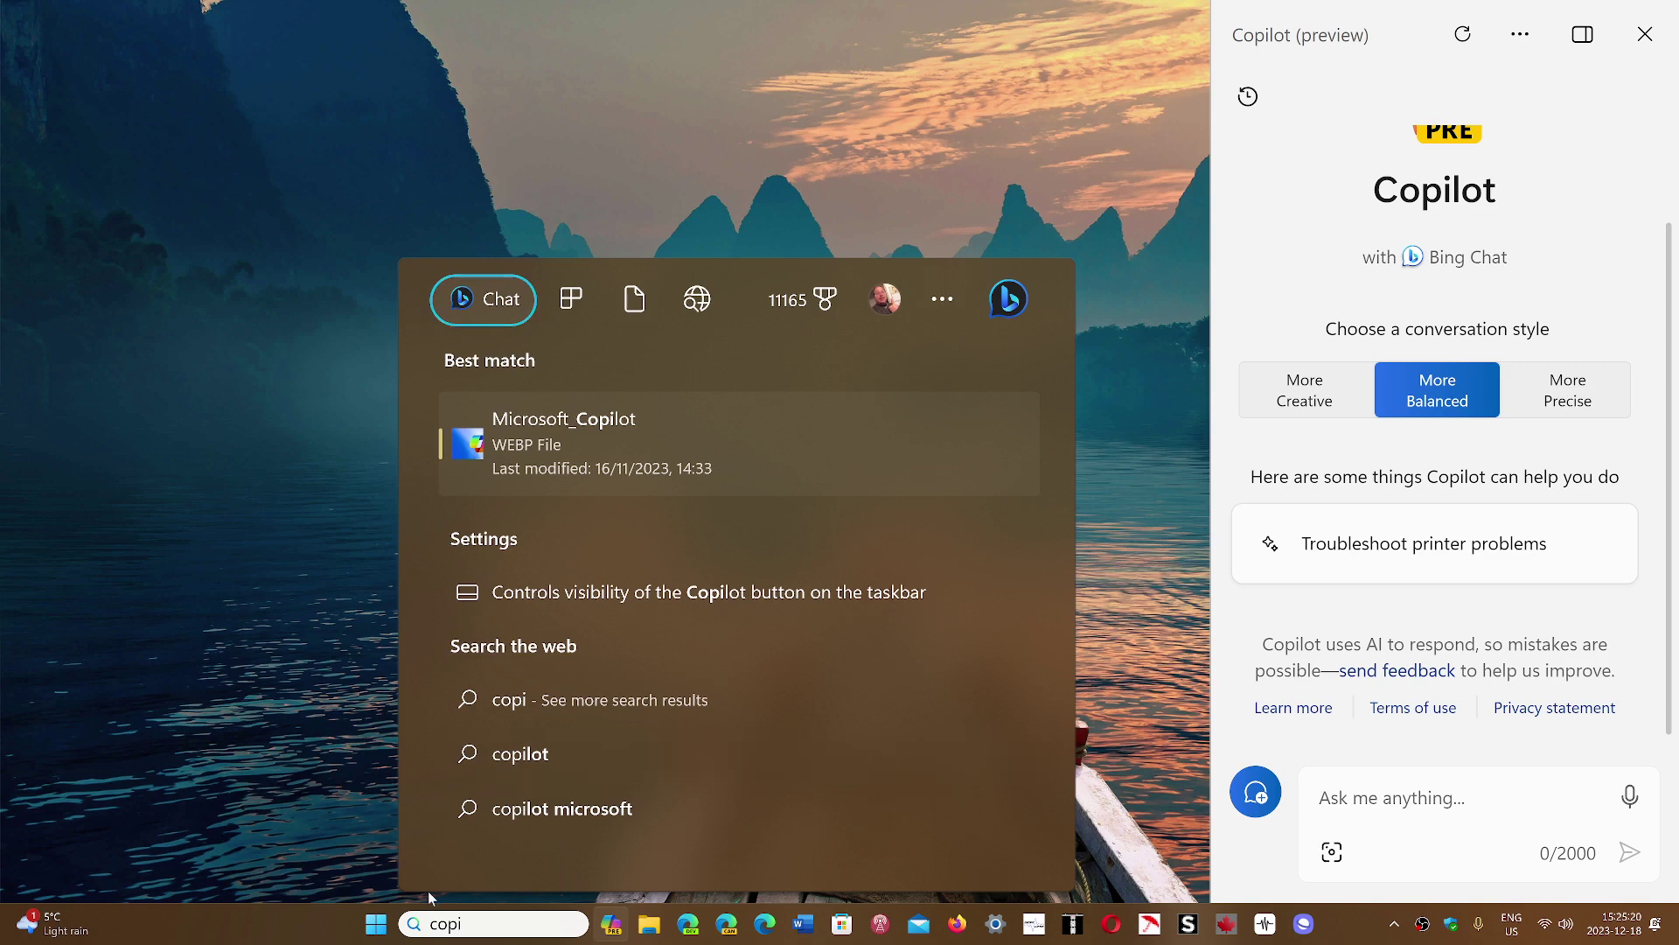
Browse the Start menu's All apps list from M to S for a Copilot entry
click(375, 924)
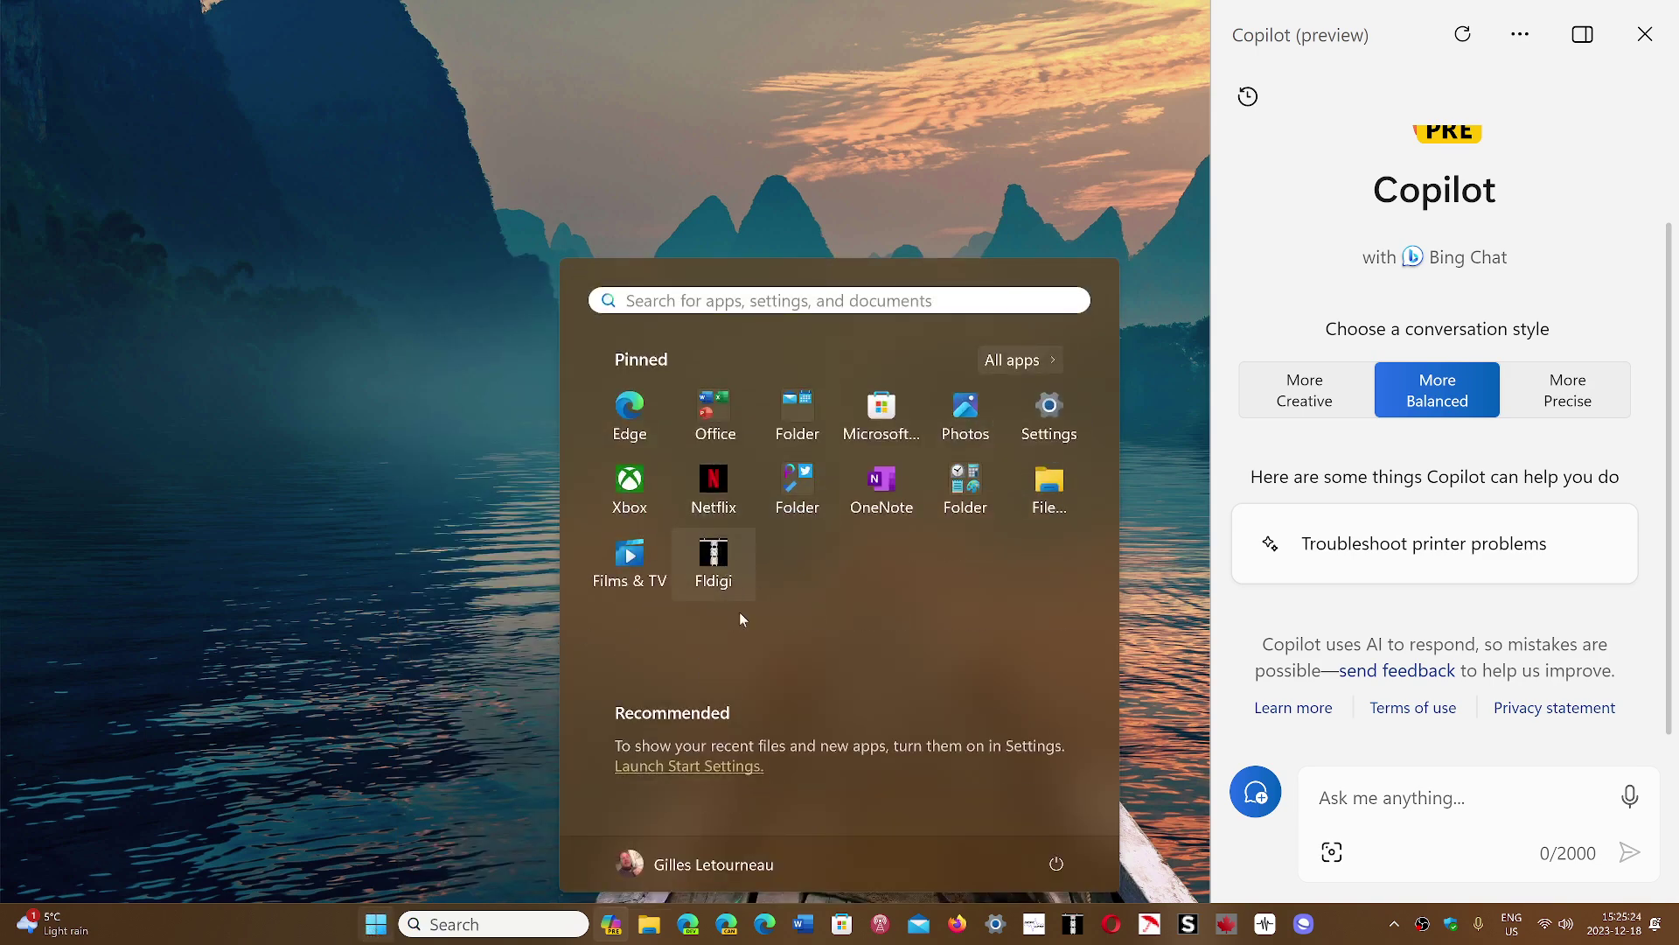
click(1011, 358)
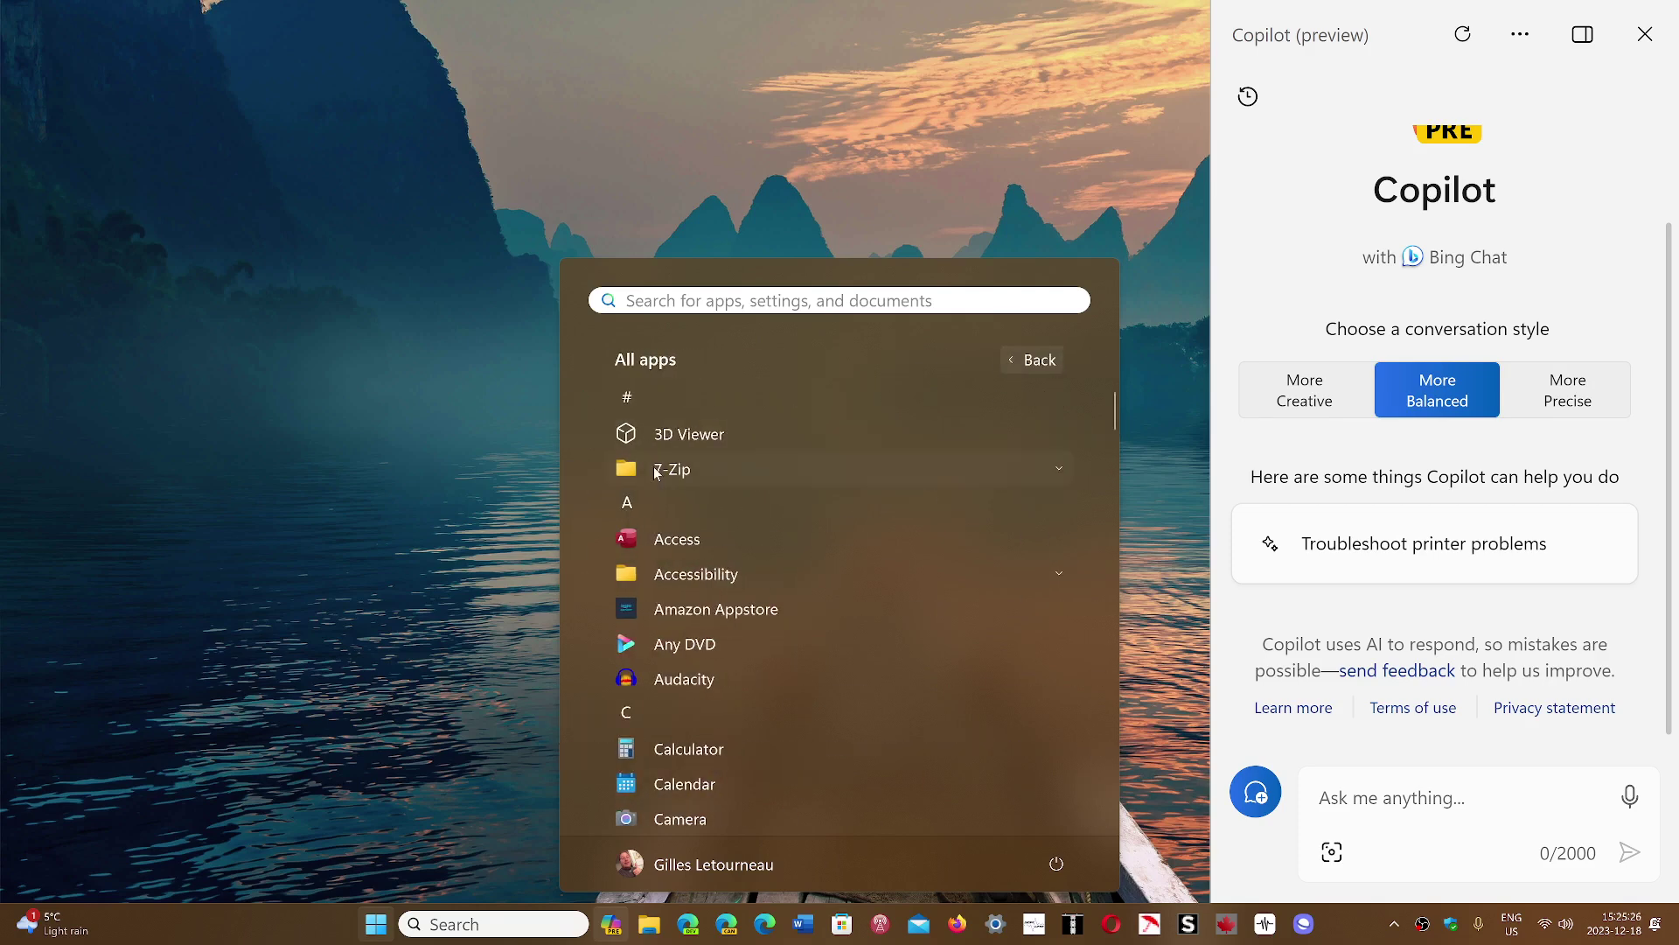
scroll(838, 534, down, 10)
scroll(838, 534, down, 2)
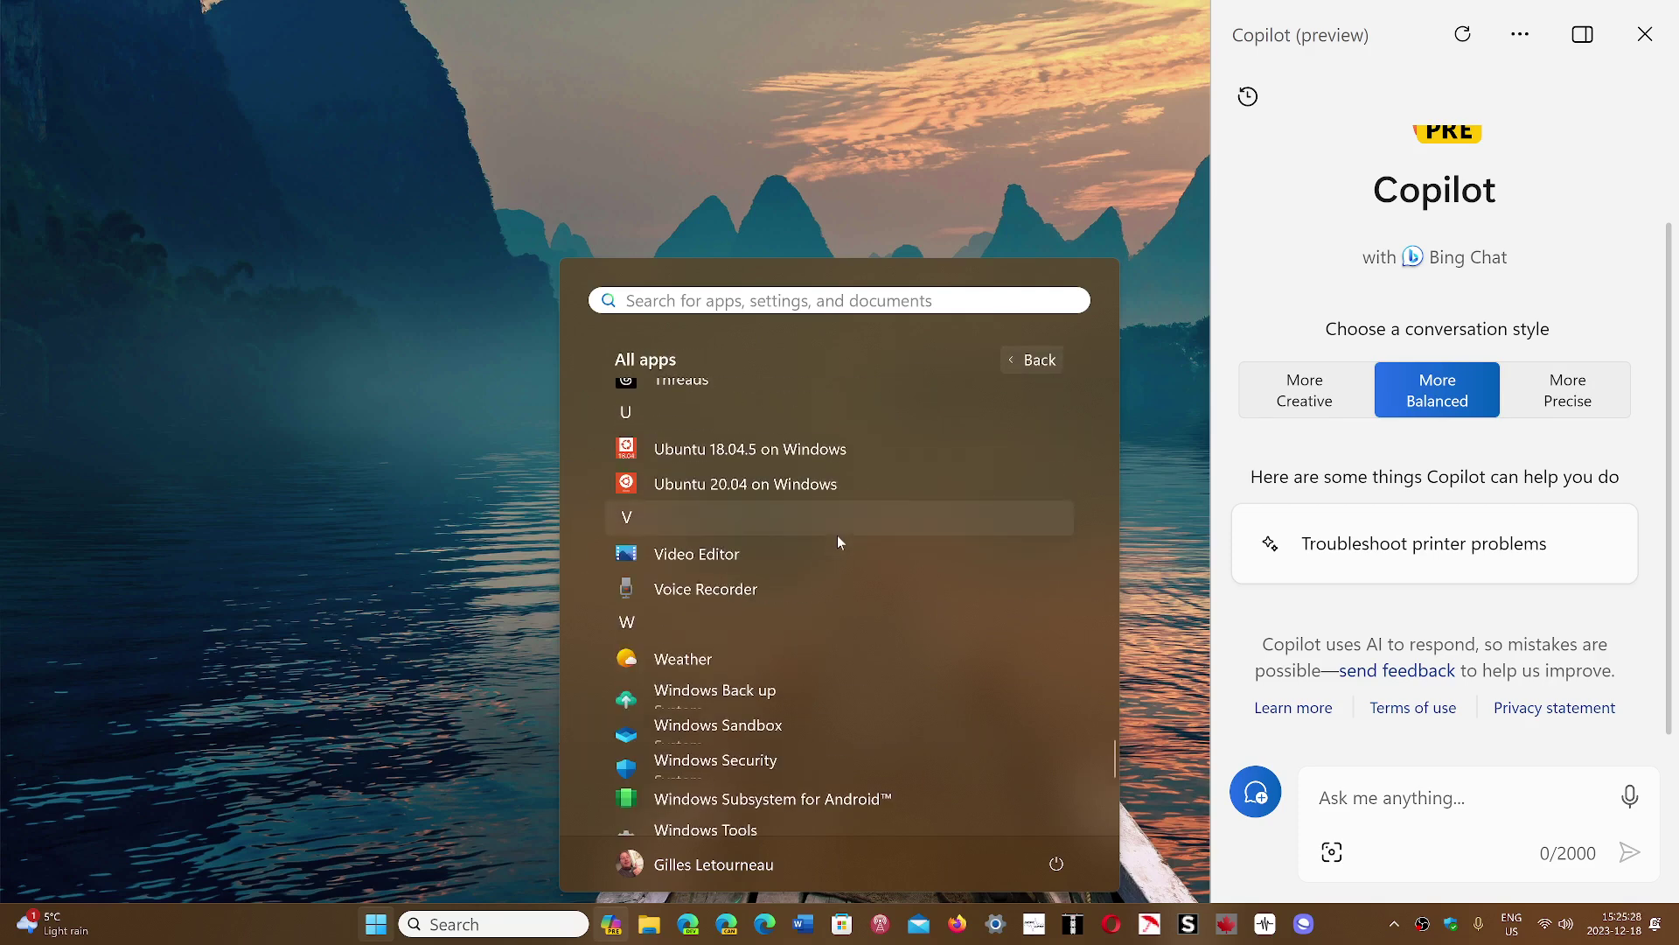
scroll(837, 533, up, 8)
scroll(837, 535, up, 1)
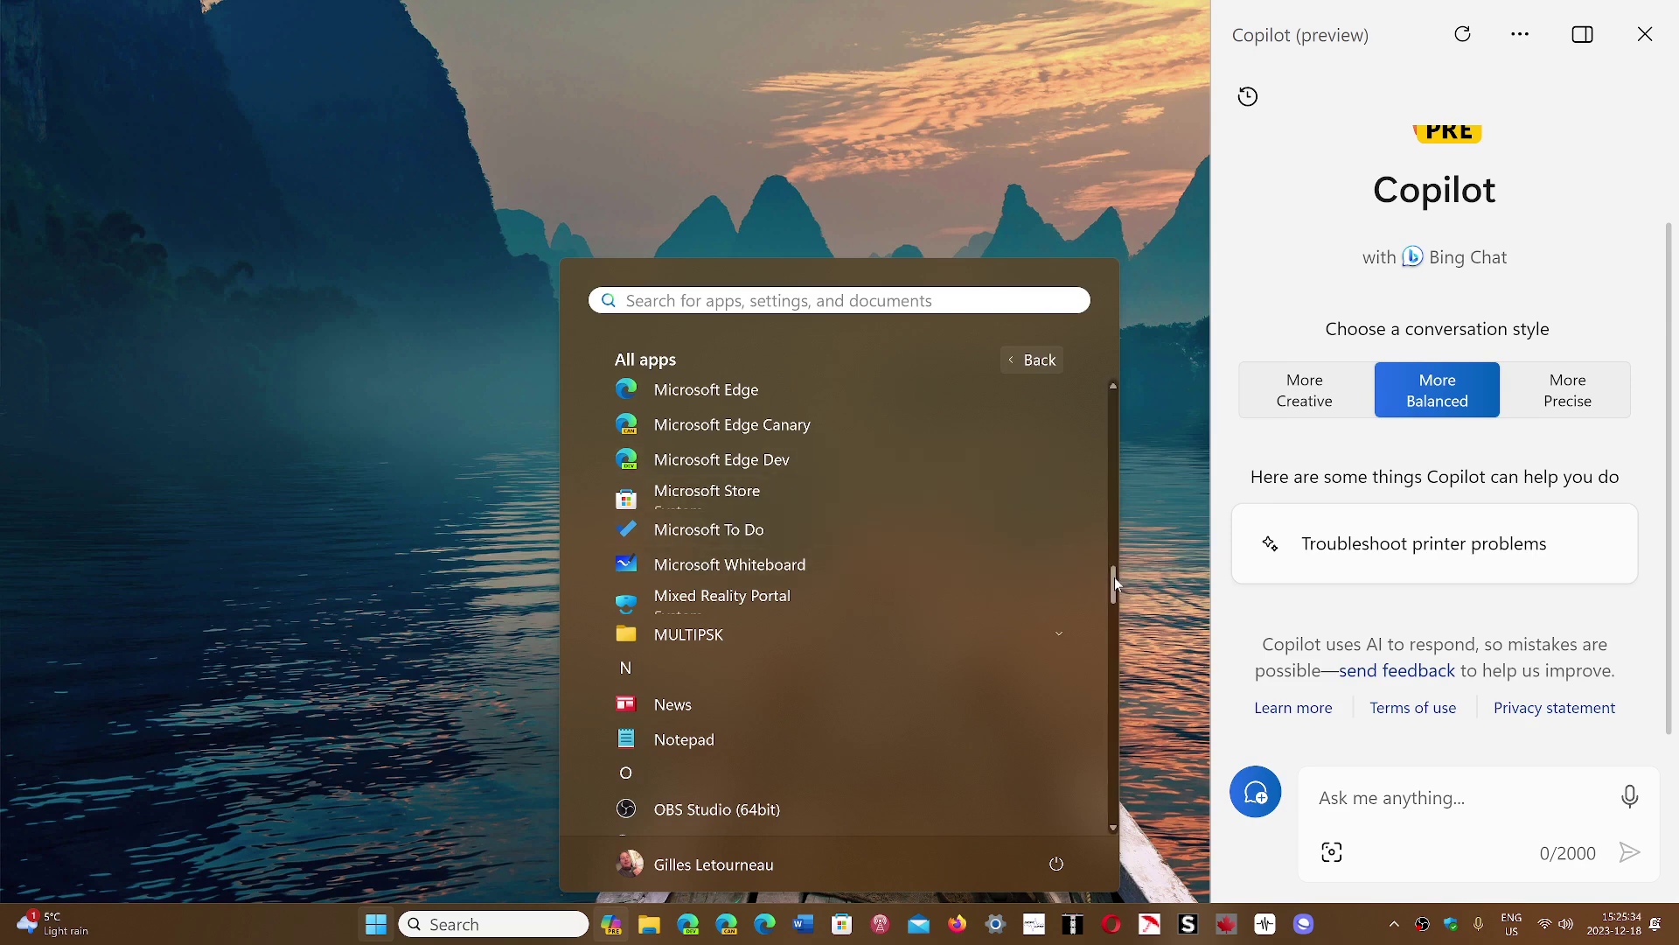
mouse_move(1114, 577)
mouse_down()
mouse_move(1099, 545)
mouse_move(1100, 649)
mouse_up()
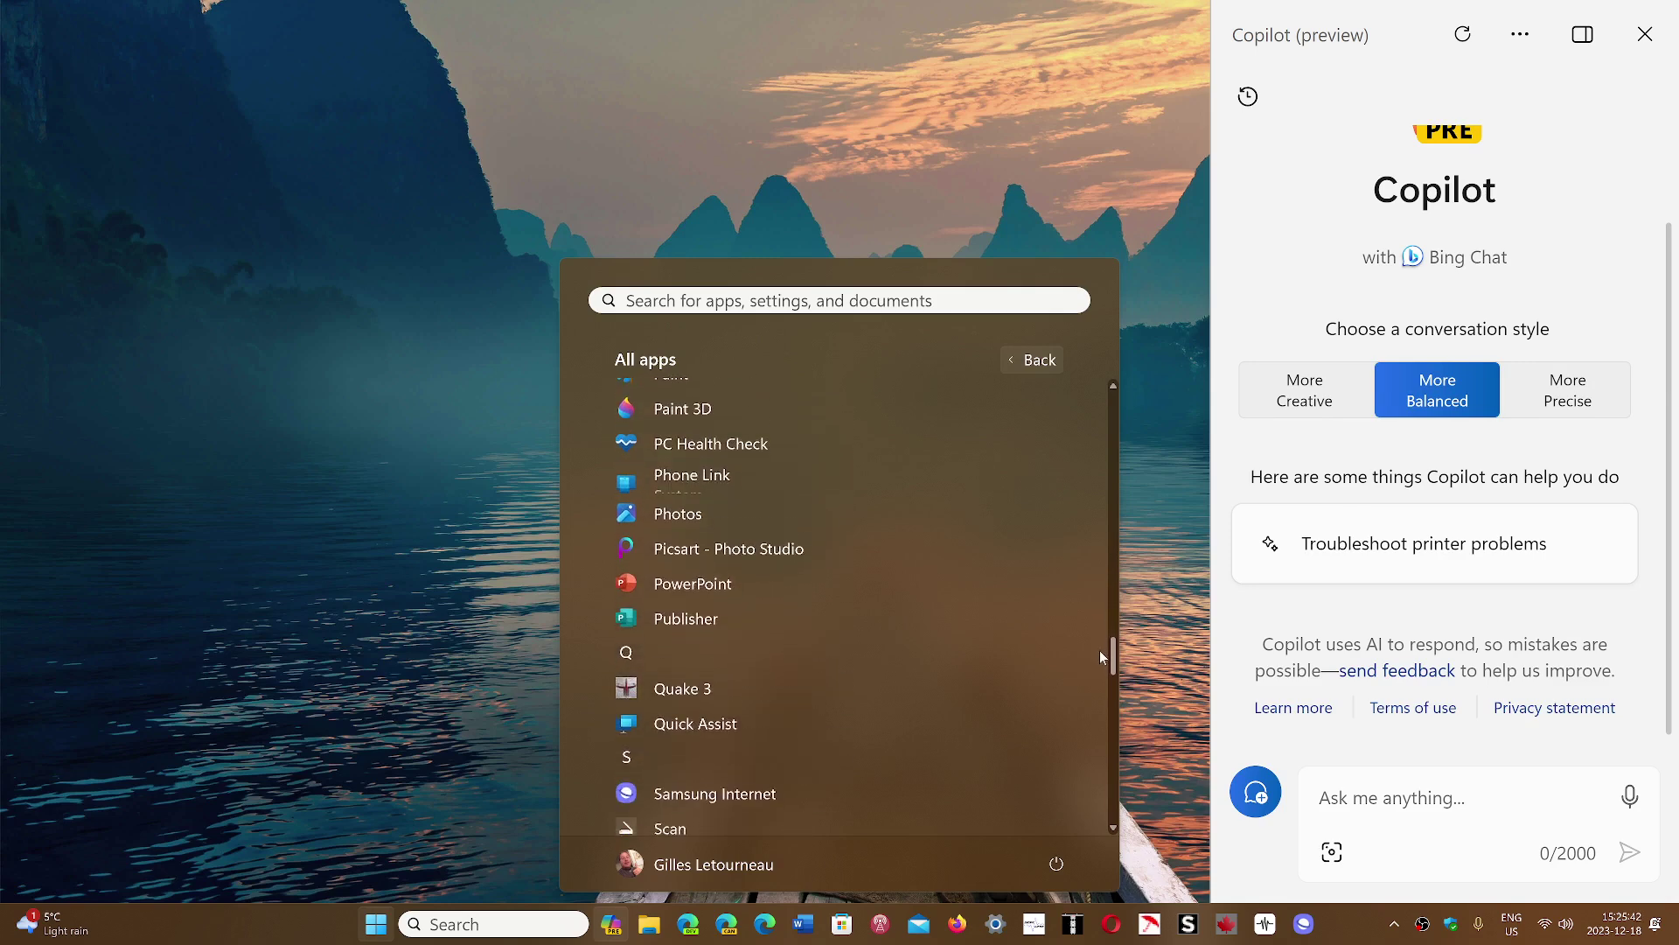
Search Start for 'copilot', note only image files and a taskbar setting, then dismiss search
click(740, 299)
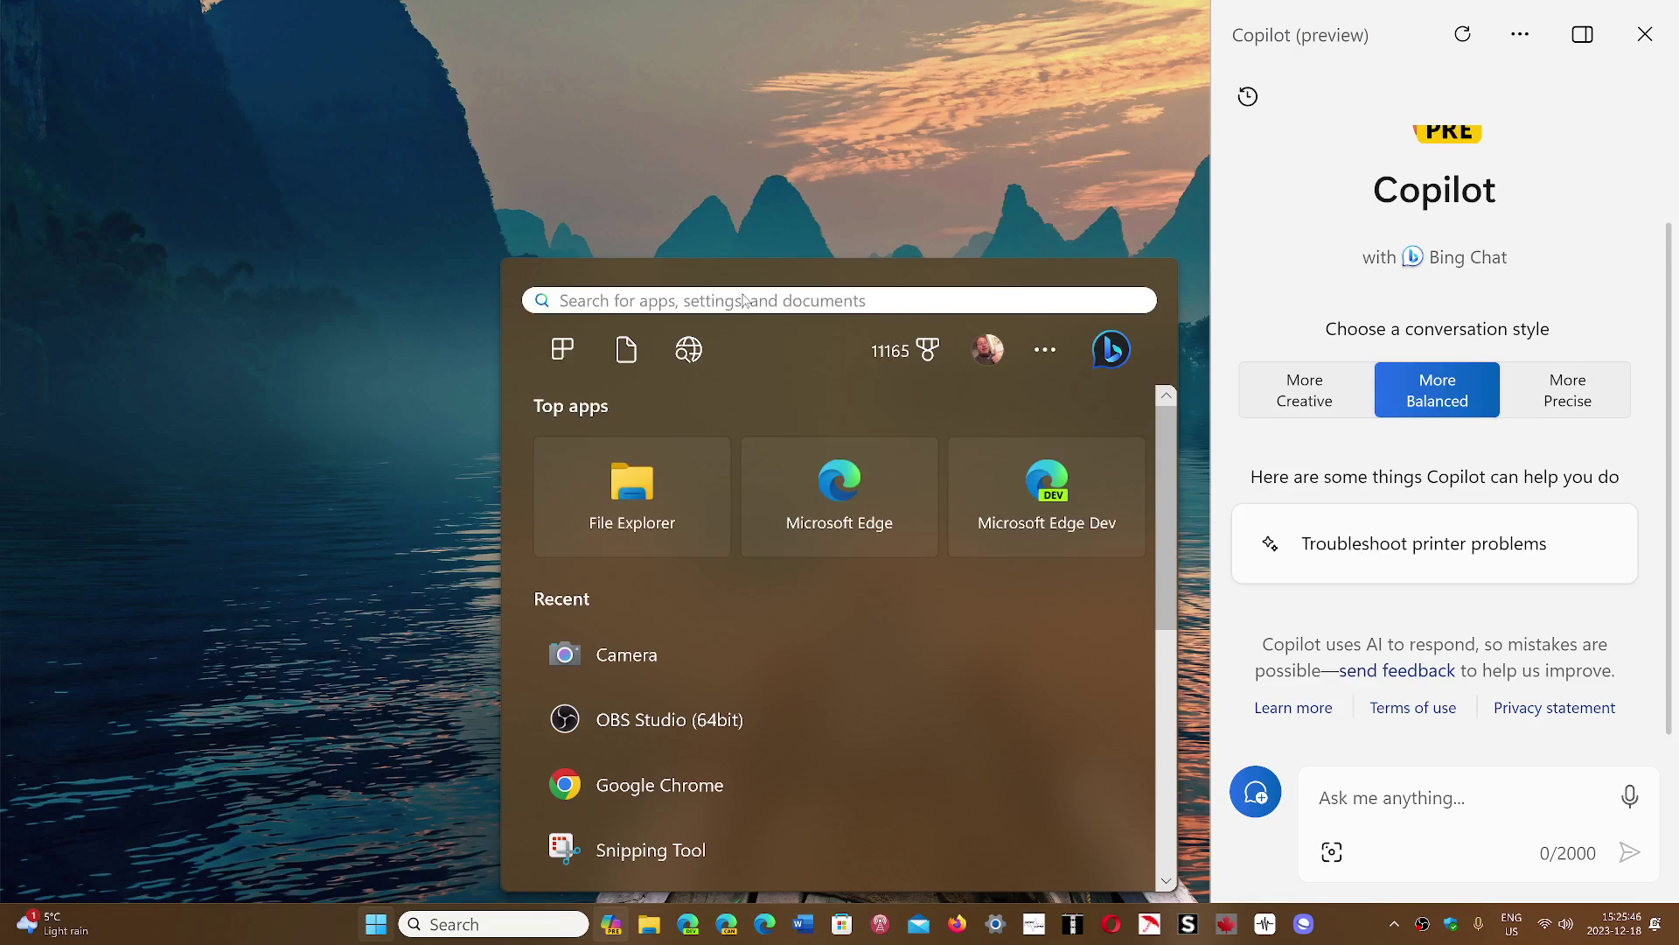
text(copilot)
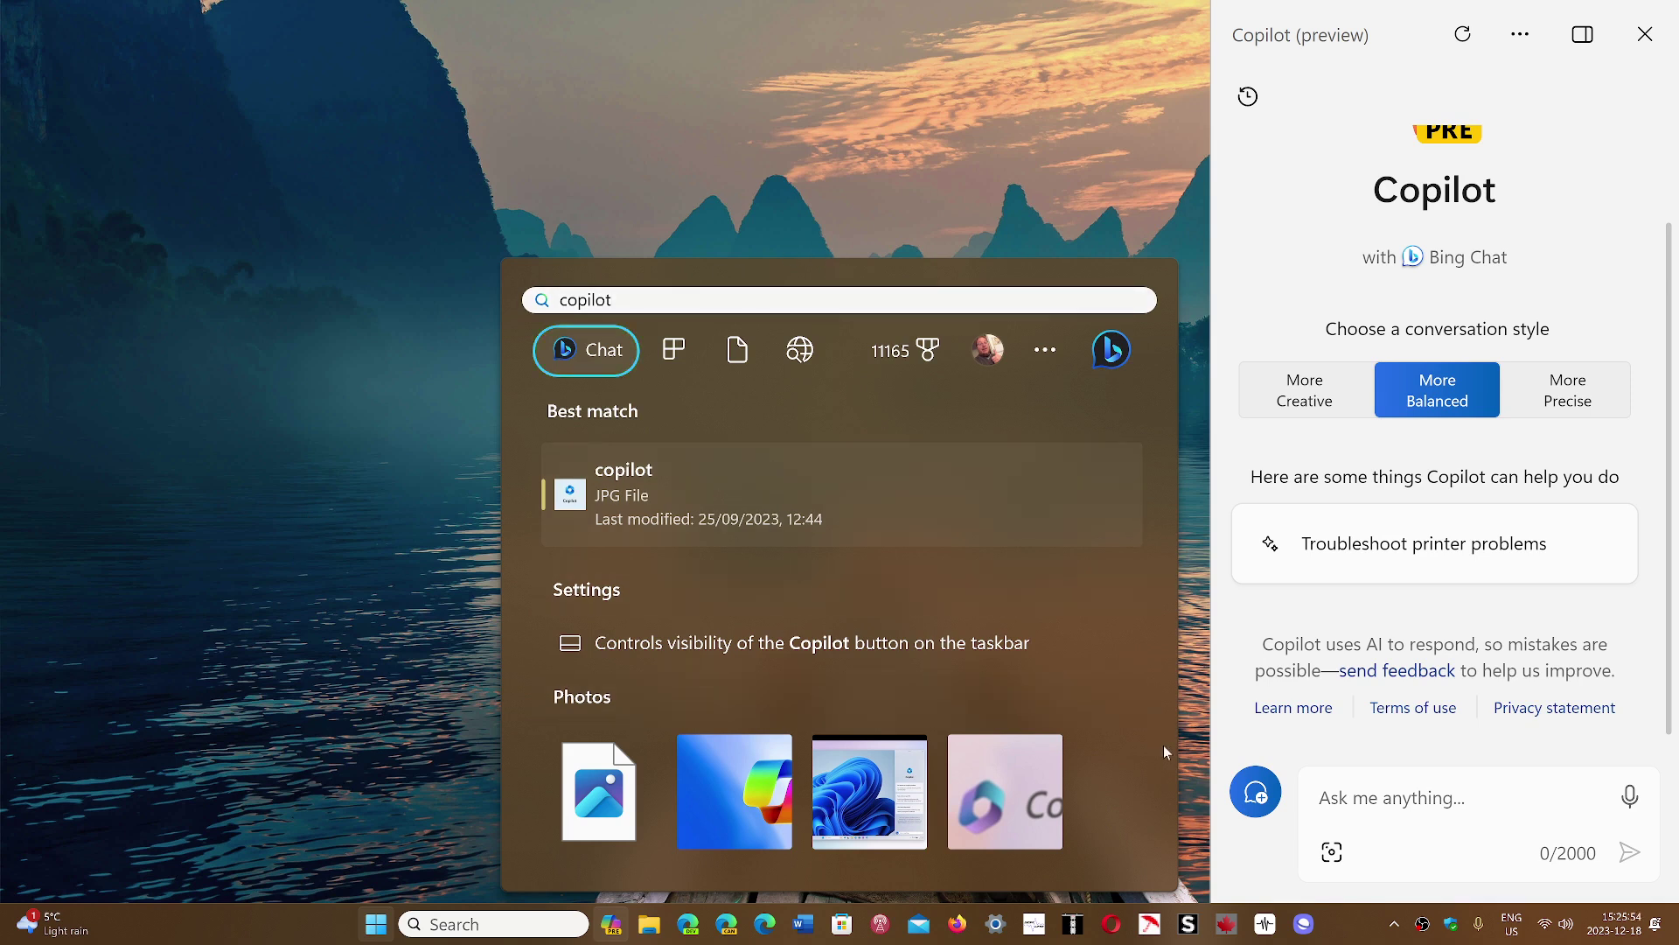
click(323, 747)
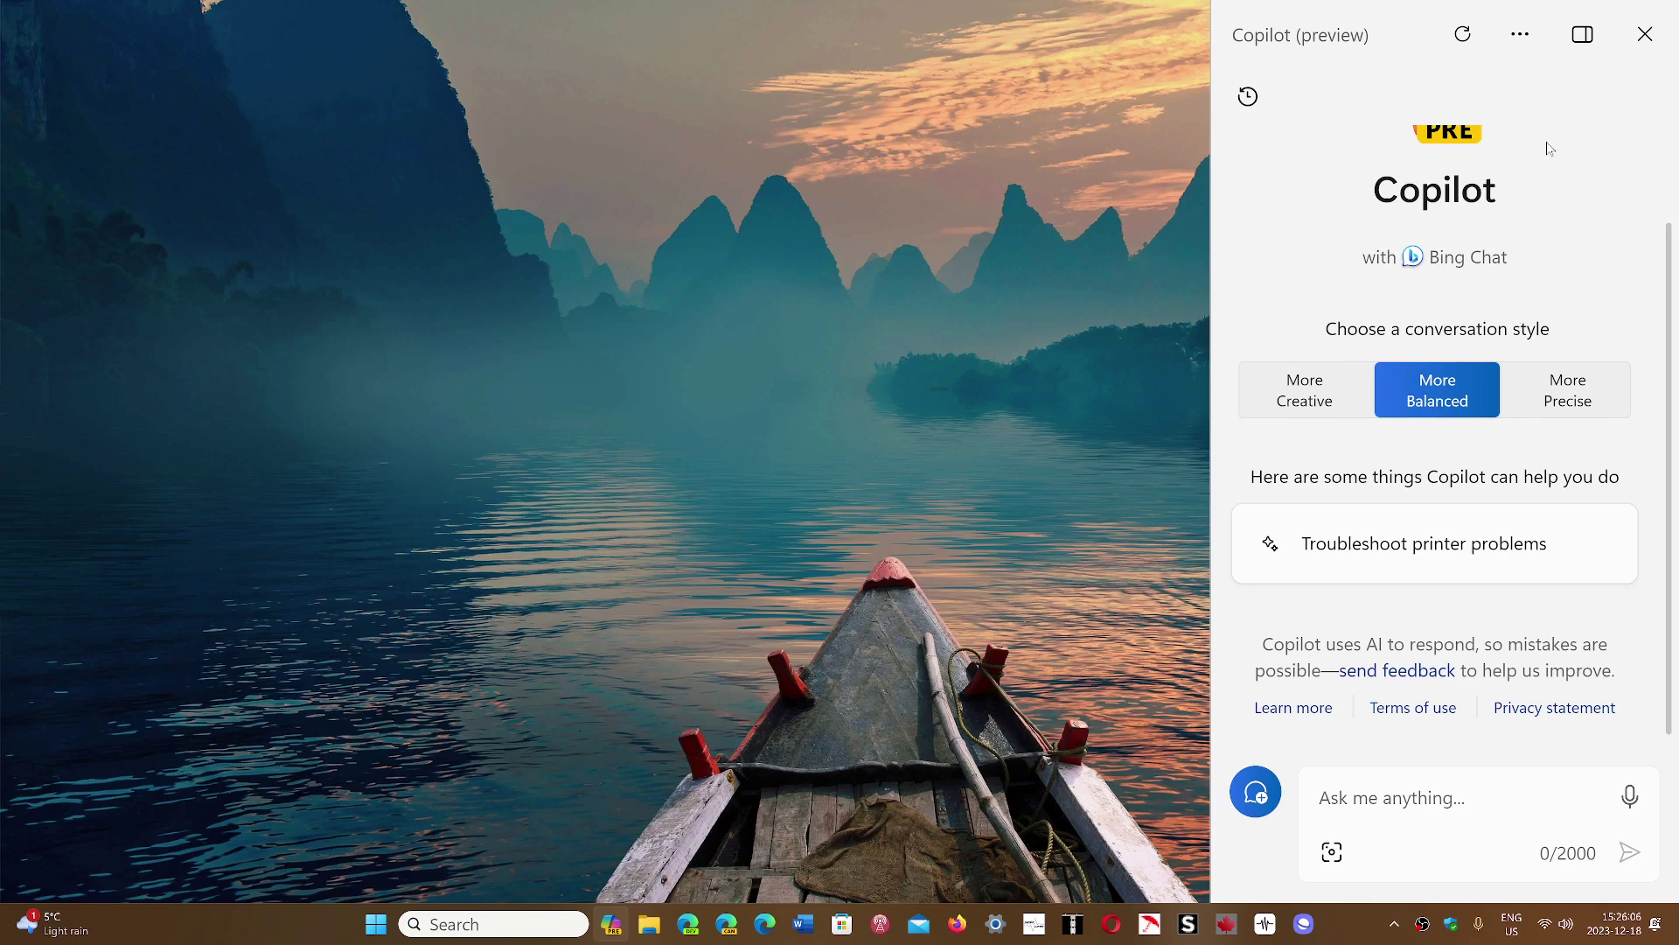
scroll(1547, 164, up, 2)
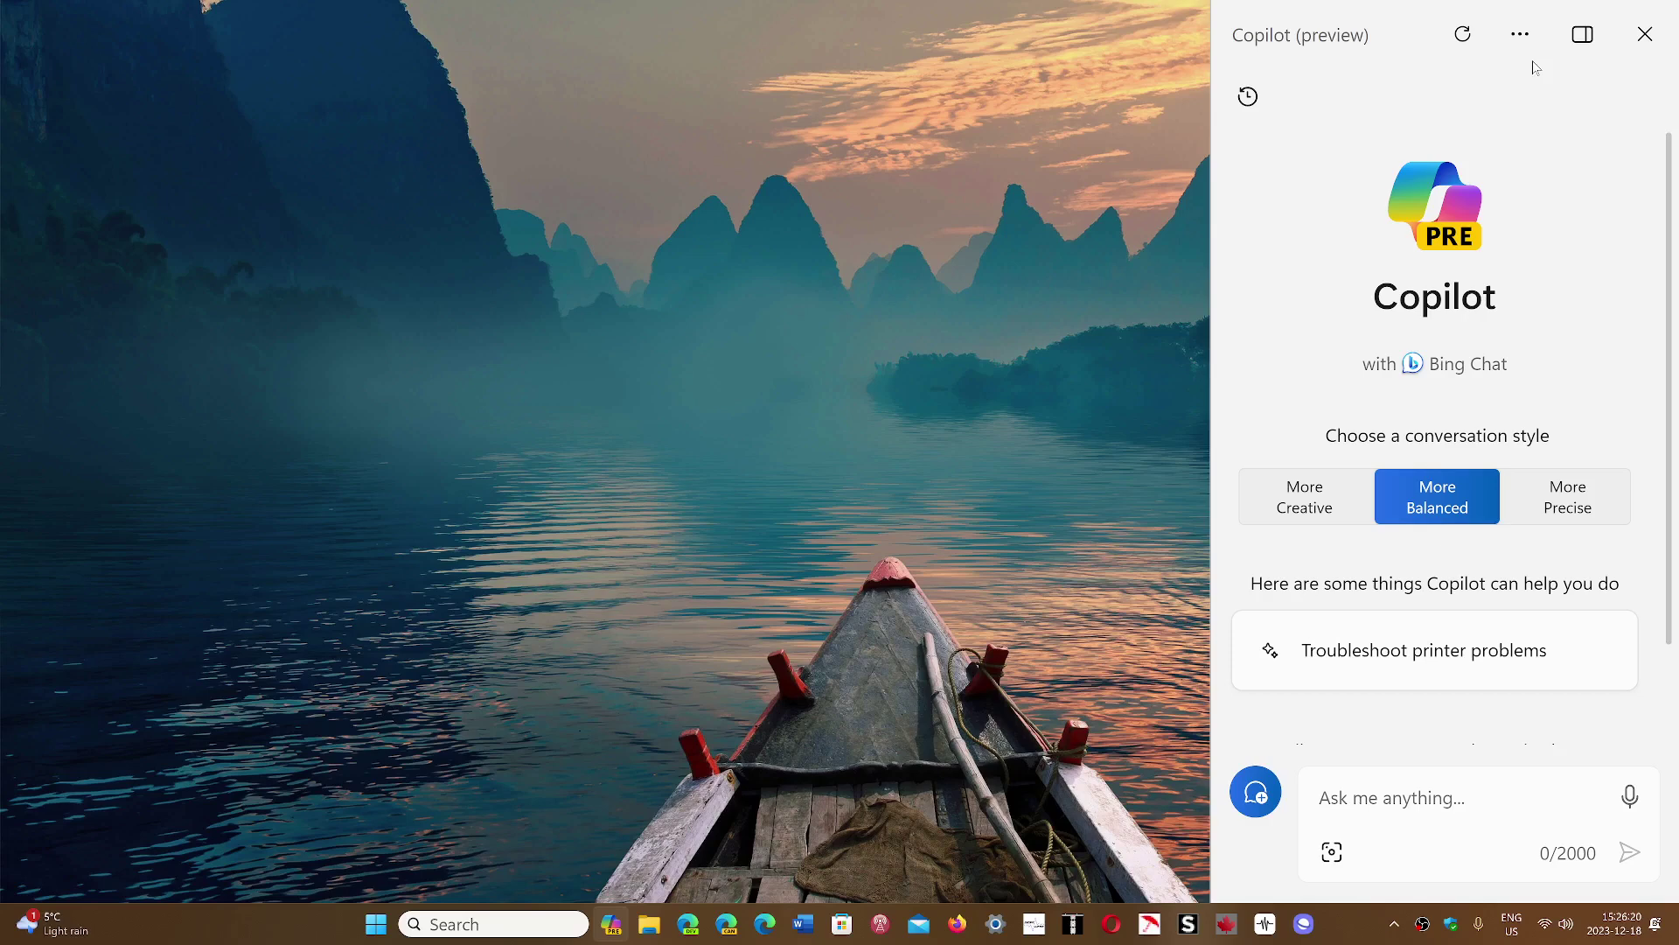
click(1645, 35)
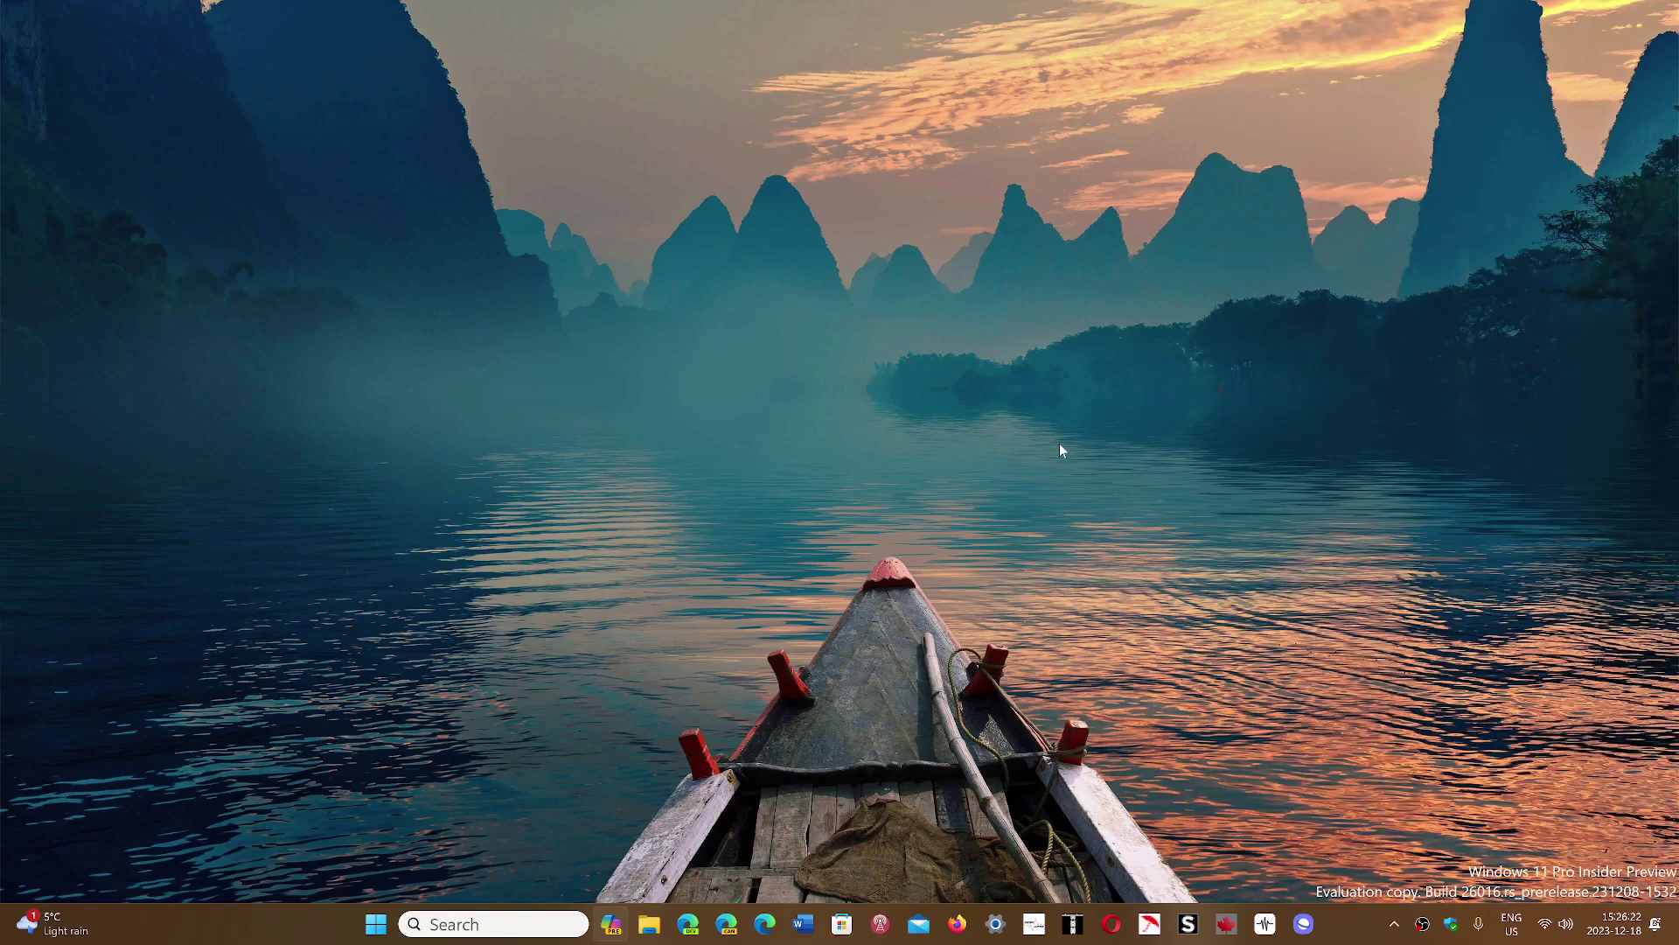